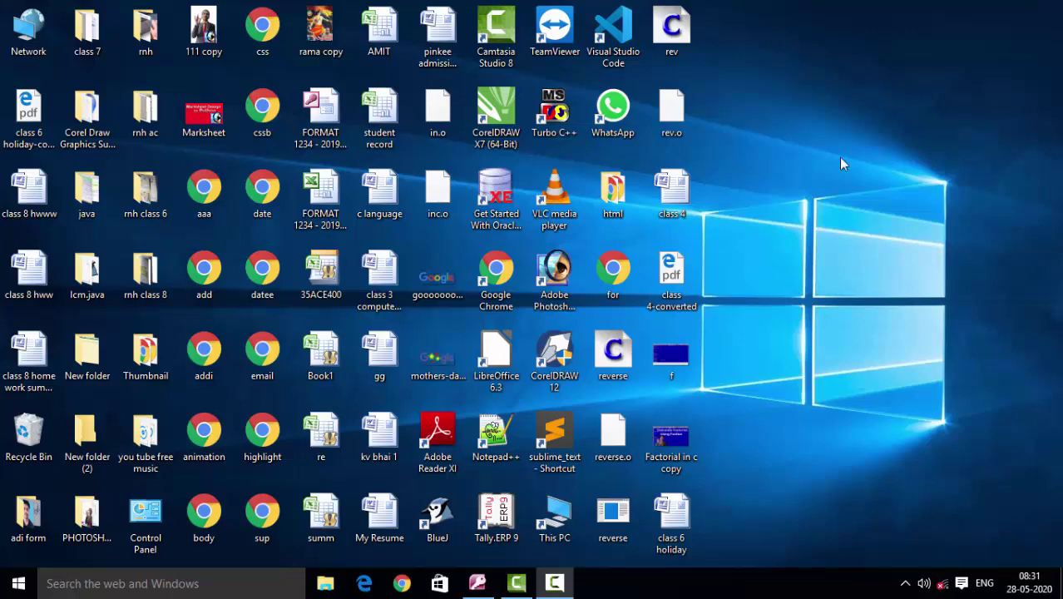
# Refresh the desktop several times through its right-click menu
pyautogui.rightClick(844, 117)
pyautogui.click(874, 161)
pyautogui.rightClick(867, 159)
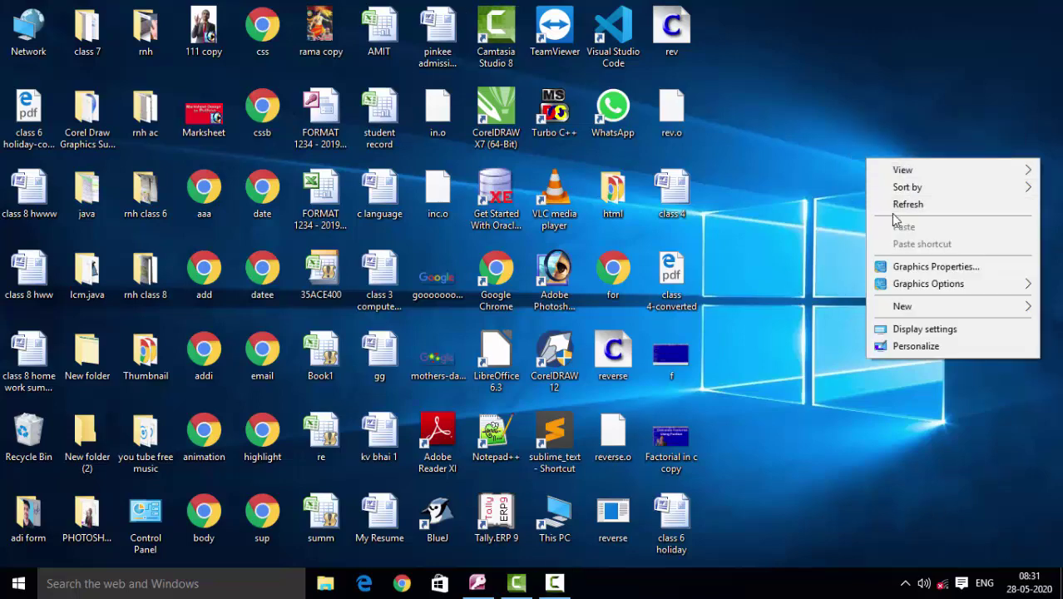
pyautogui.click(896, 205)
pyautogui.rightClick(891, 209)
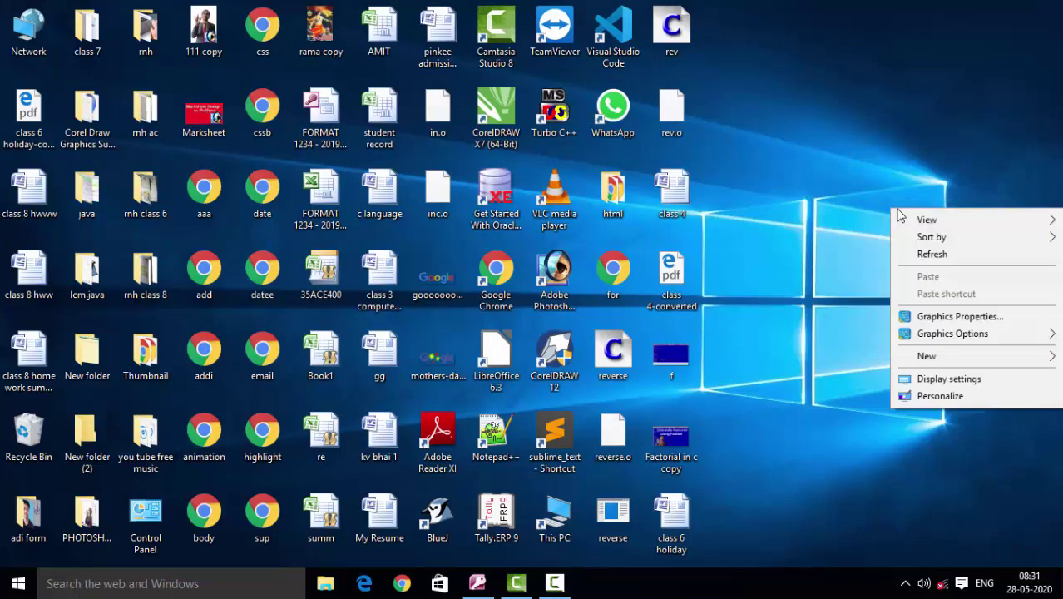
pyautogui.click(918, 252)
pyautogui.rightClick(792, 79)
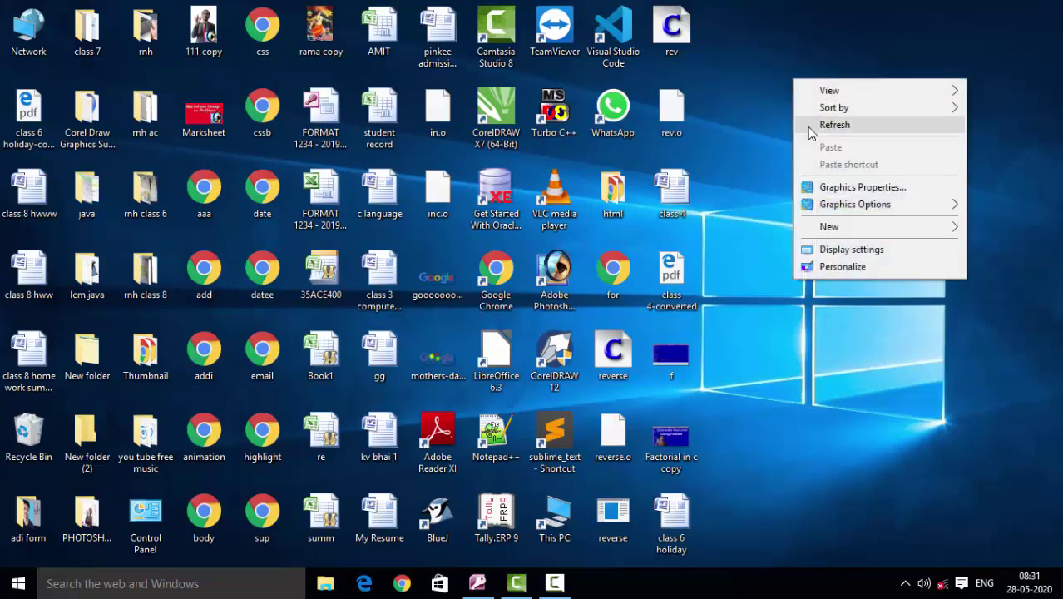
pyautogui.click(811, 126)
pyautogui.rightClick(807, 126)
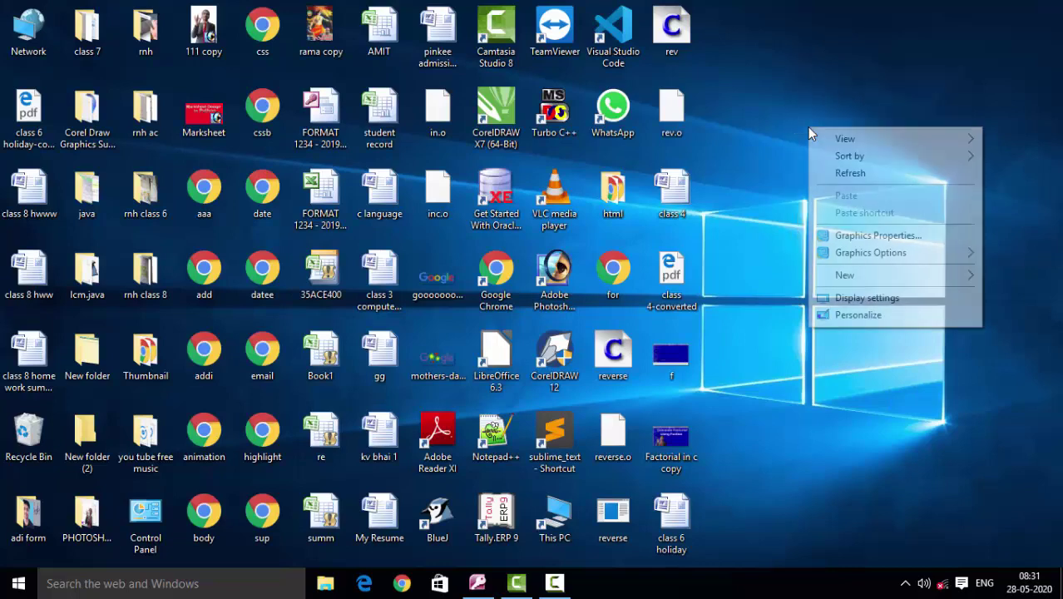
pyautogui.click(832, 171)
pyautogui.rightClick(830, 165)
pyautogui.click(856, 210)
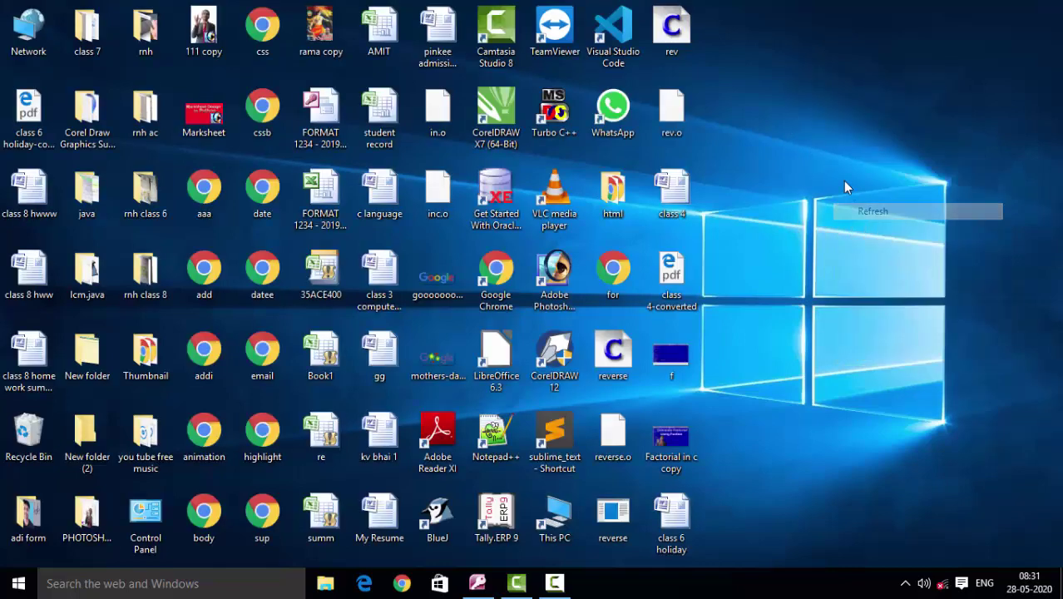
pyautogui.rightClick(842, 181)
pyautogui.click(881, 227)
pyautogui.rightClick(854, 190)
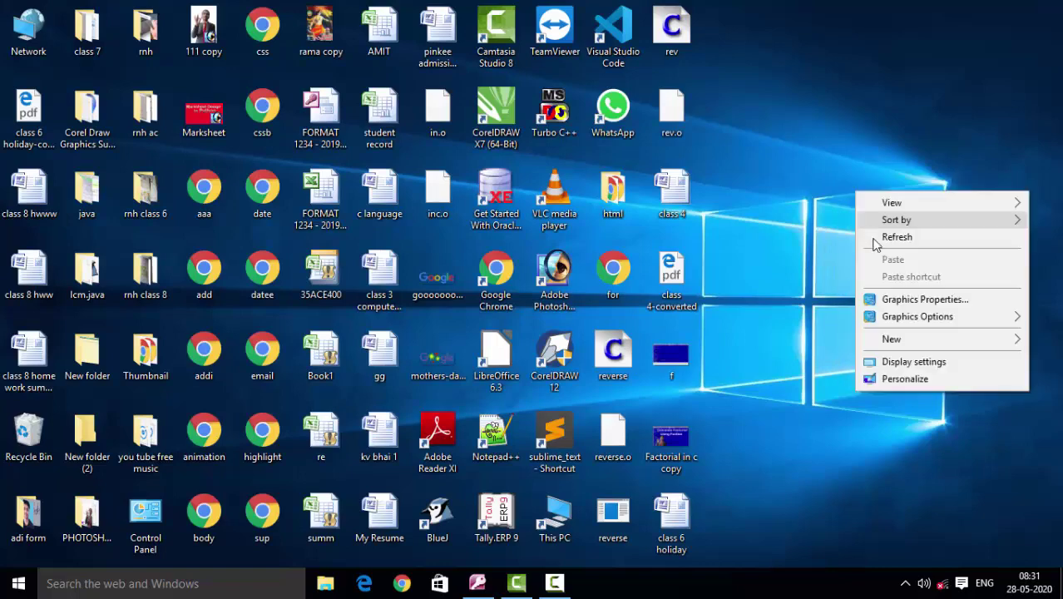
pyautogui.click(878, 241)
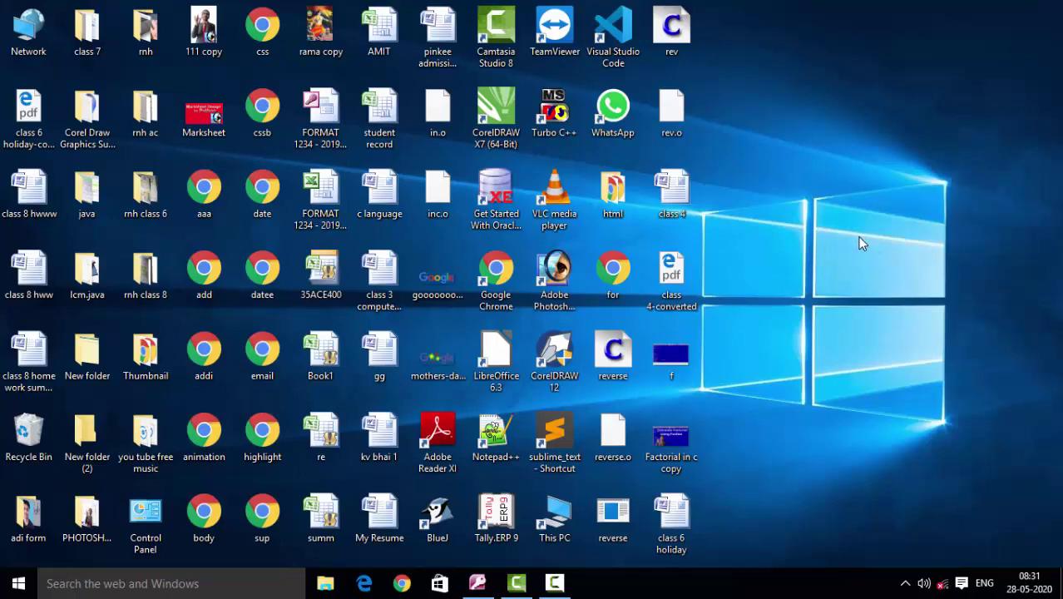
pyautogui.rightClick(775, 165)
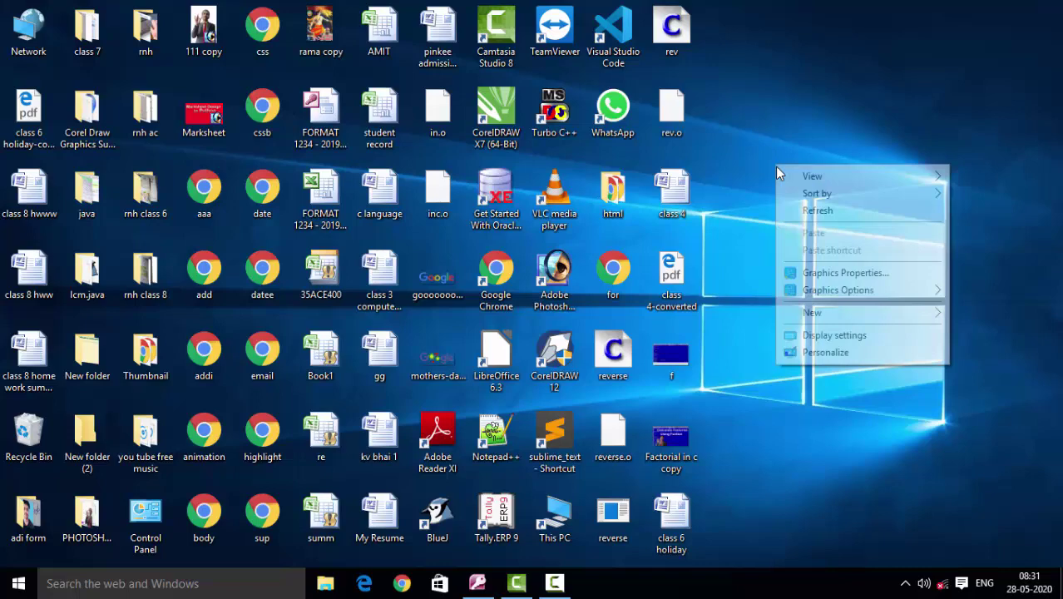
pyautogui.click(811, 209)
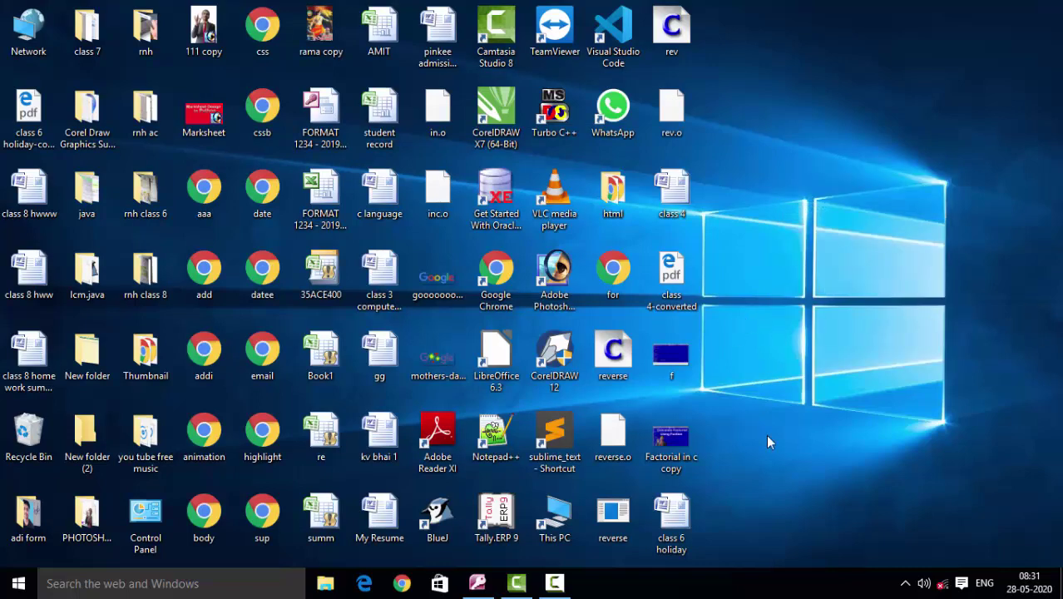
# Bring table F1 forward and point out the three customers' empty City cells
pyautogui.click(478, 582)
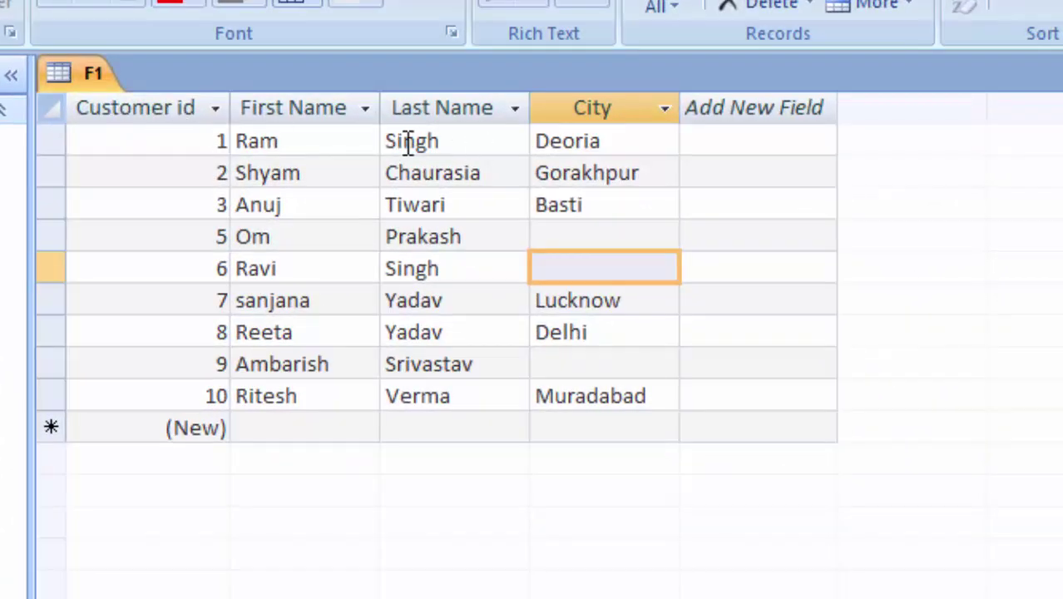
pyautogui.click(603, 240)
pyautogui.click(598, 276)
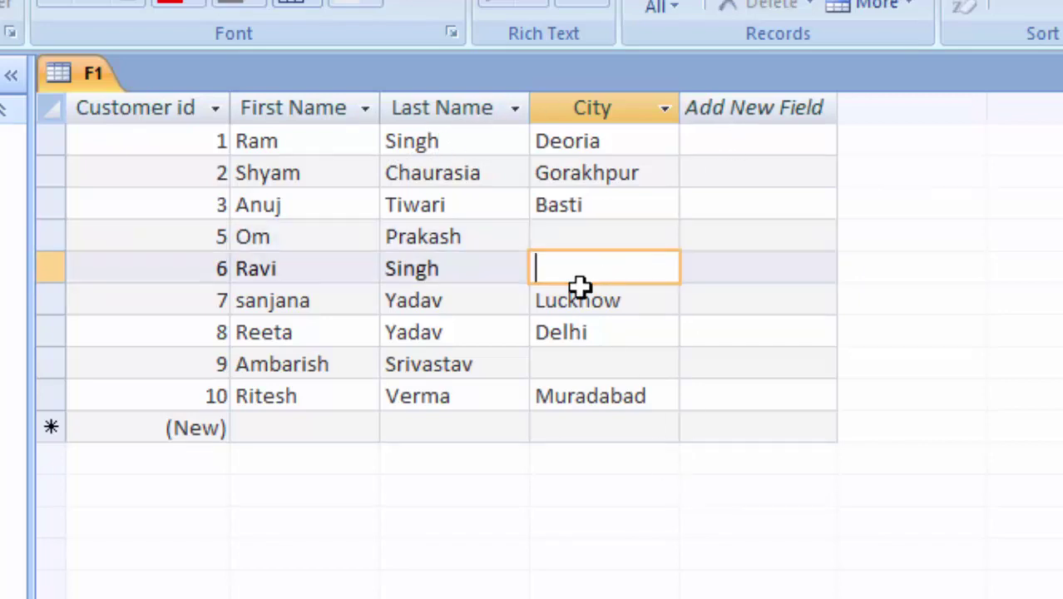
pyautogui.click(564, 369)
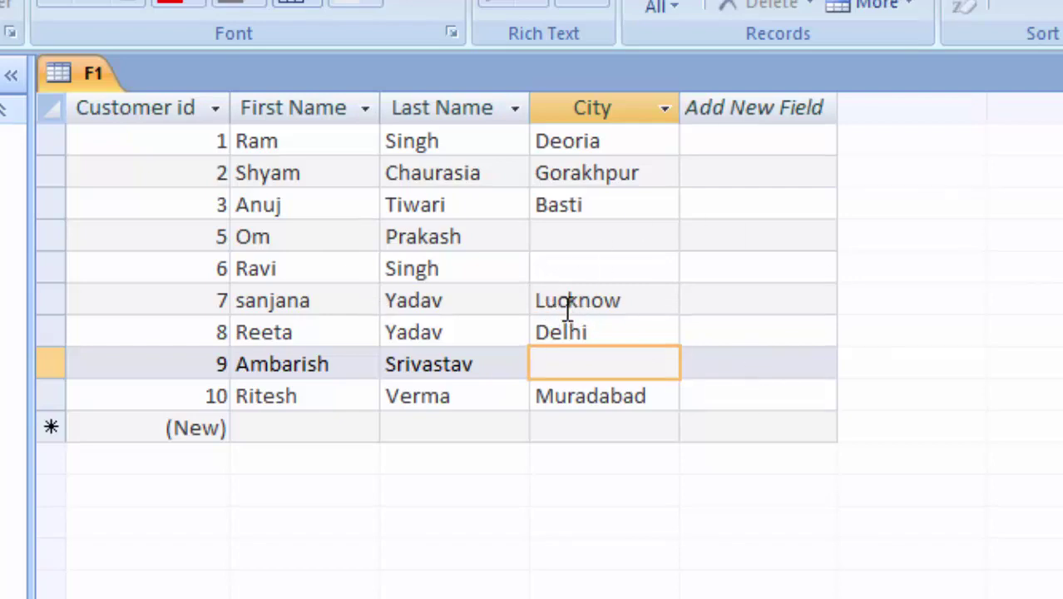
pyautogui.click(565, 244)
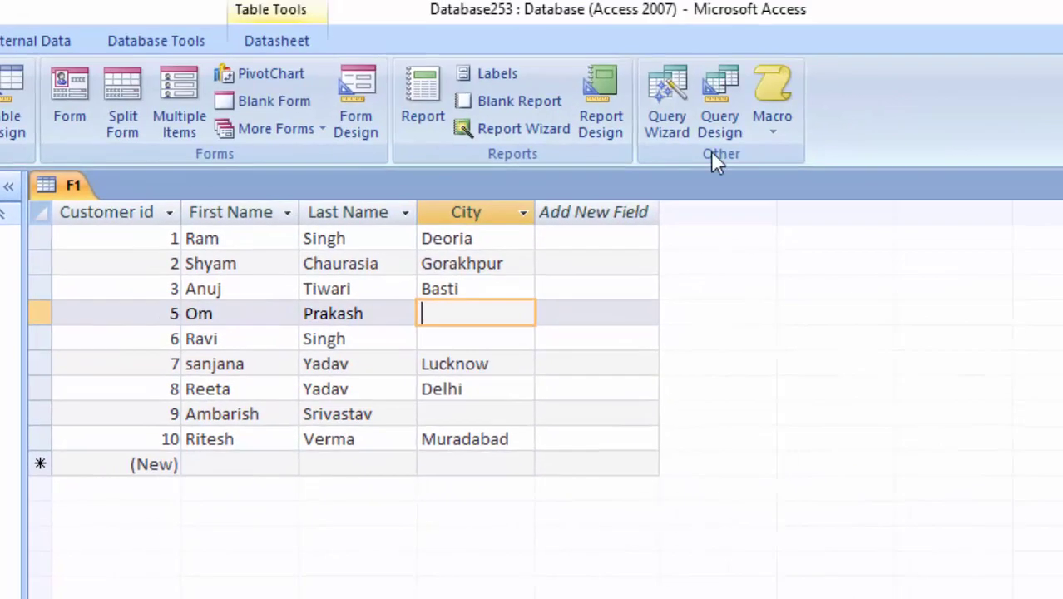
# Create a query design on F1 and place all four F1 fields in the grid
pyautogui.click(717, 116)
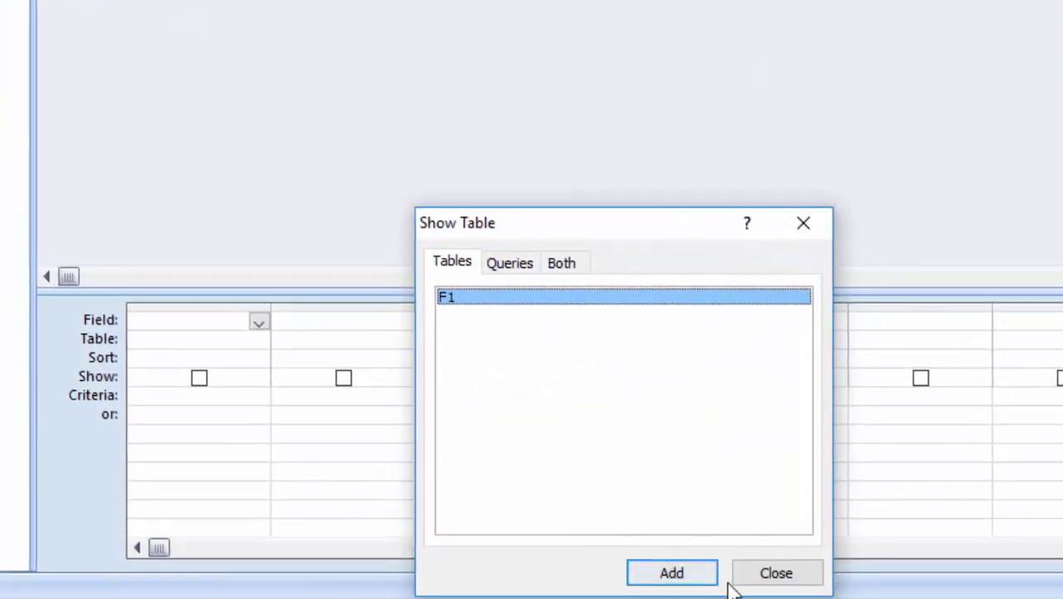
pyautogui.click(708, 572)
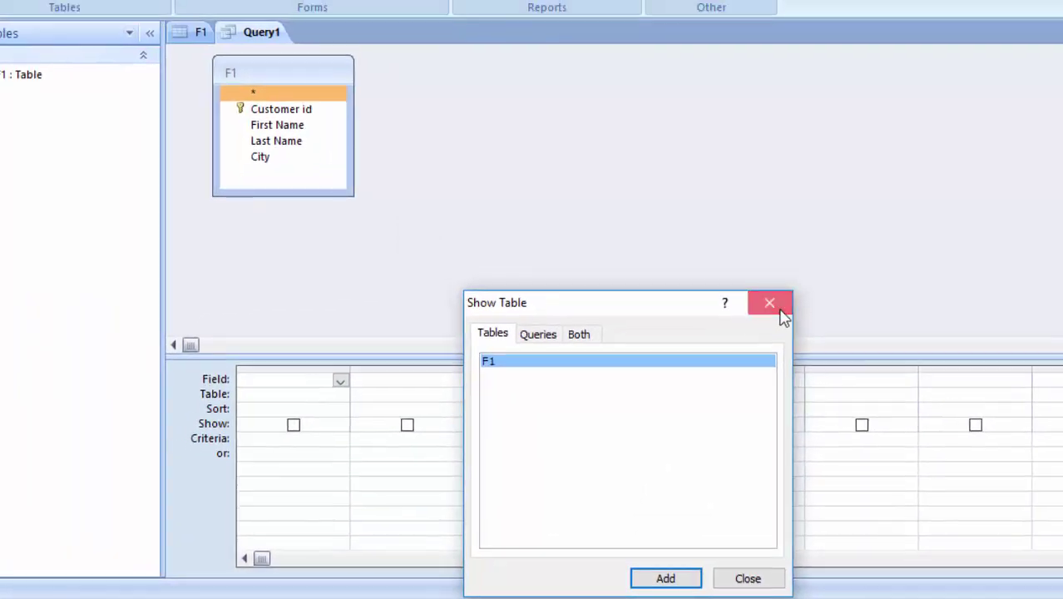
pyautogui.click(778, 282)
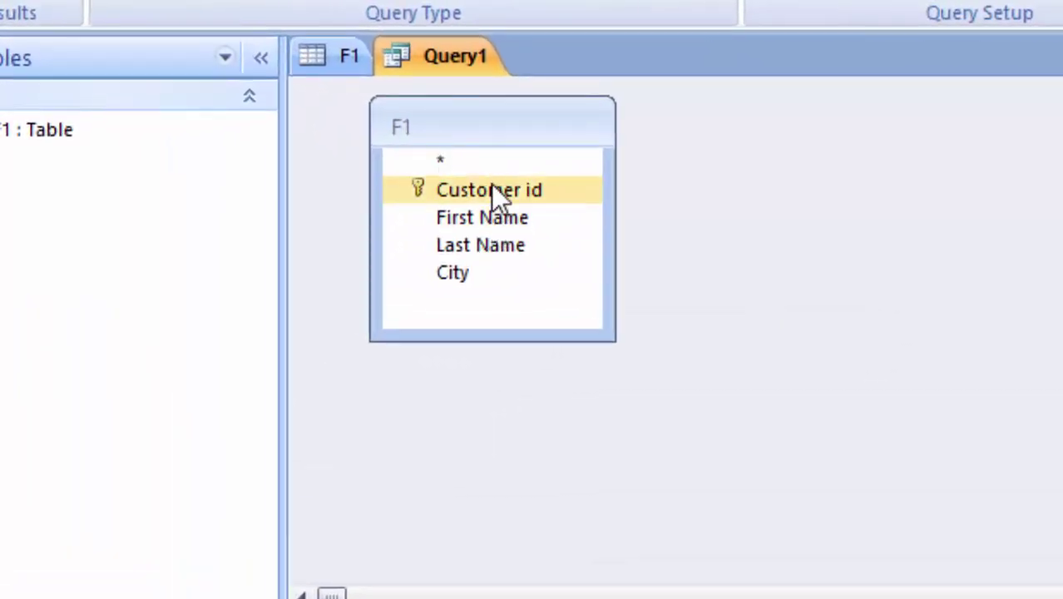
pyautogui.doubleClick(495, 129)
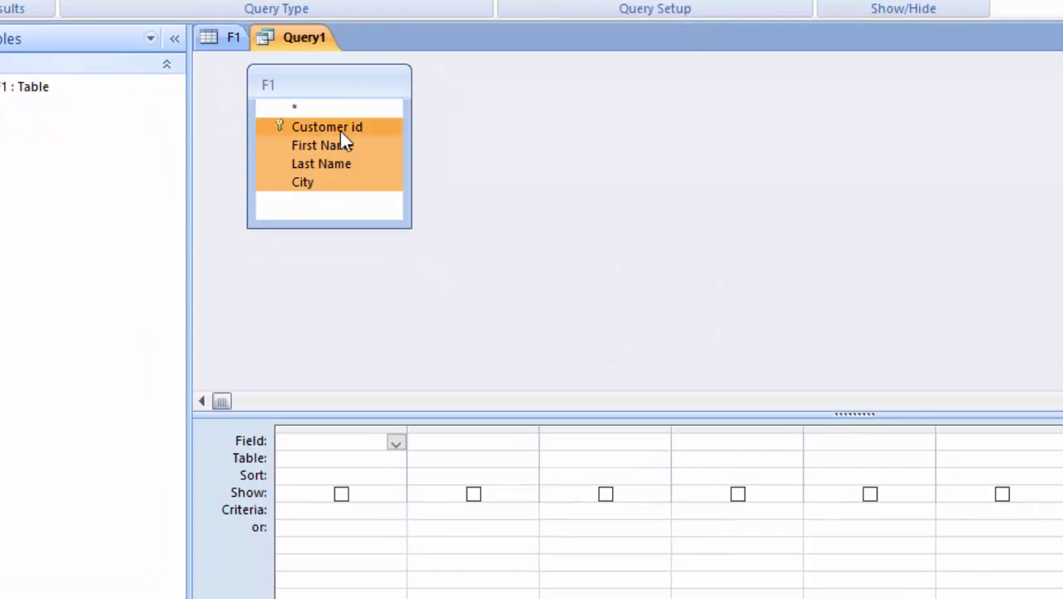
pyautogui.moveTo(340, 133); pyautogui.dragTo(358, 450)
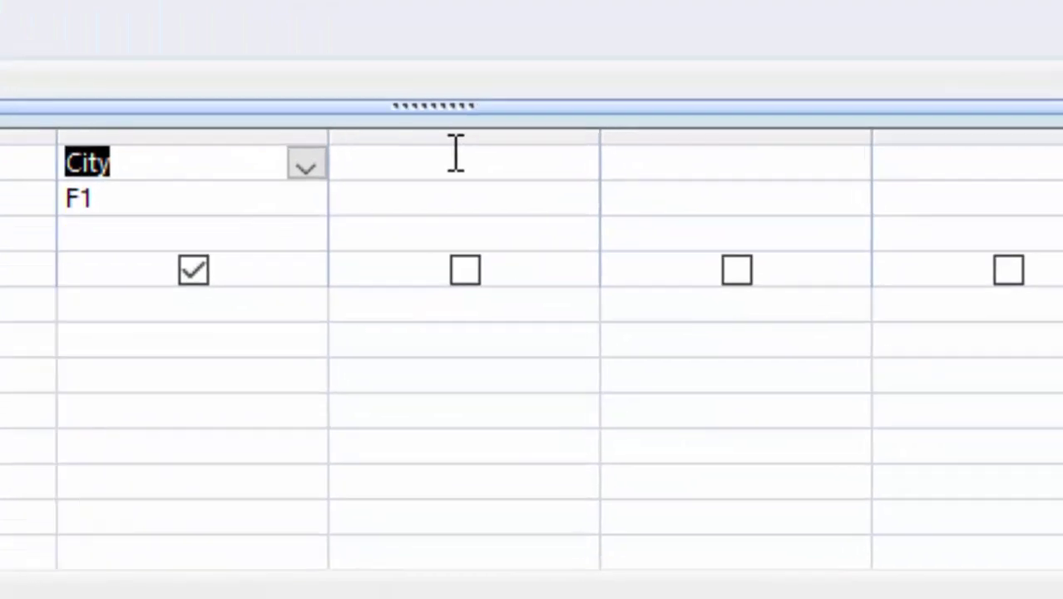
pyautogui.click(866, 438)
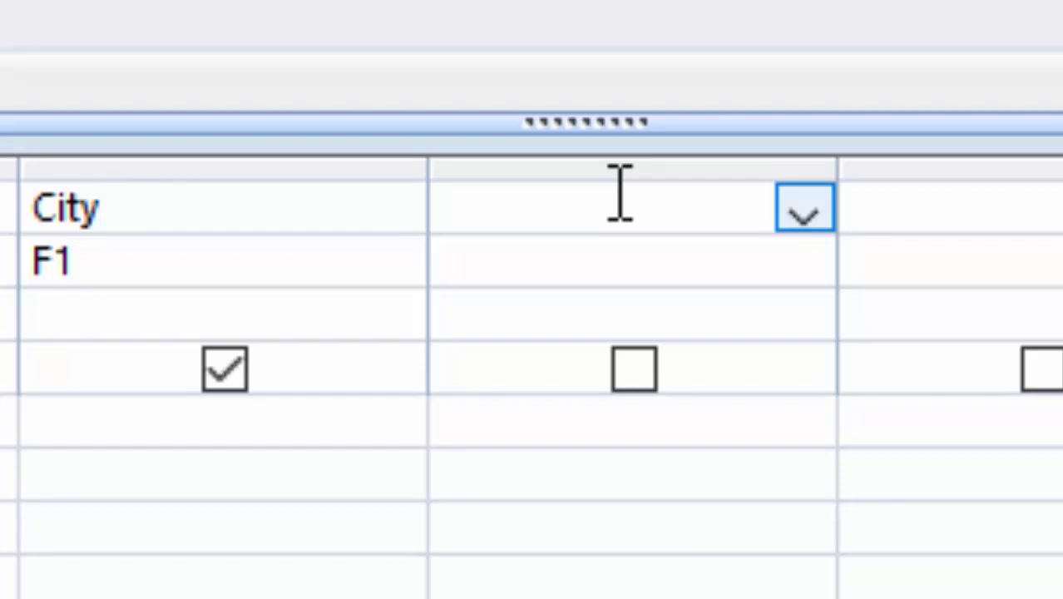
# Enter IsnullCity:iif(isnull([City]),"Plz write the name of city","Okay every thing is good") in the new column
pyautogui.write('Isn')
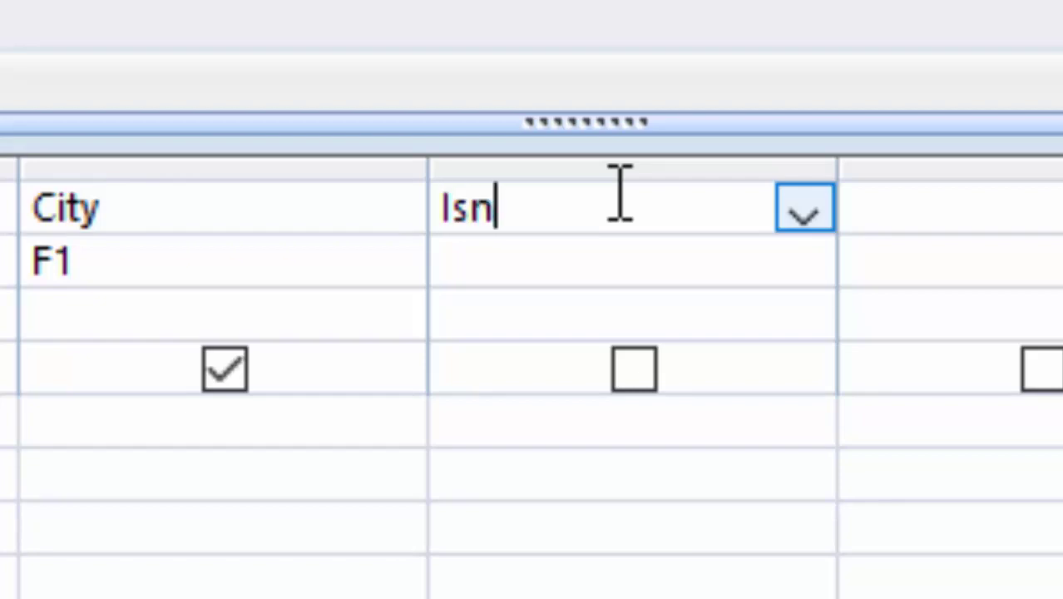
pyautogui.write('ull')
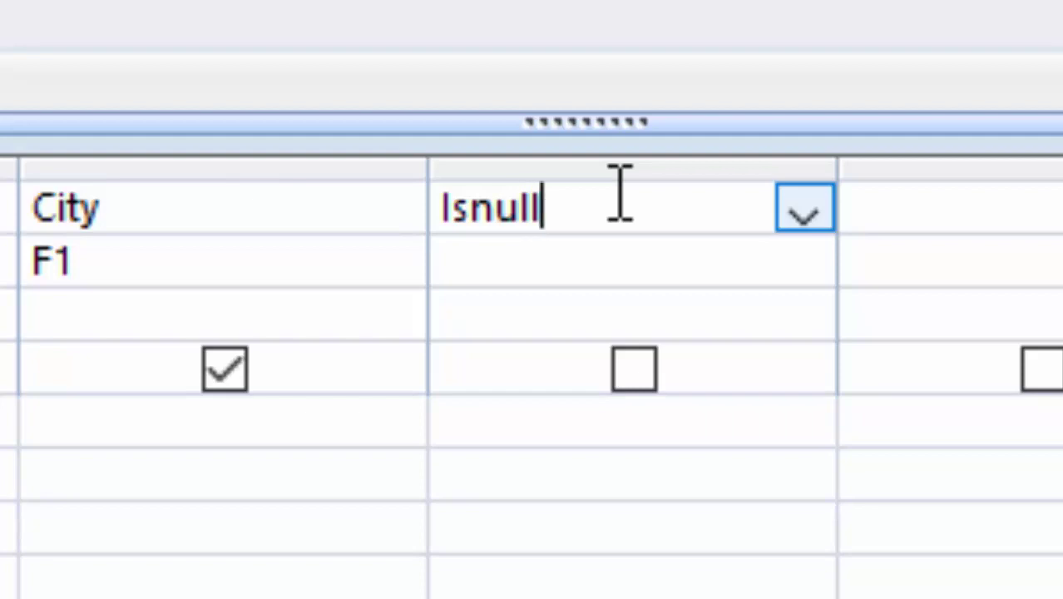
pyautogui.write('City:')
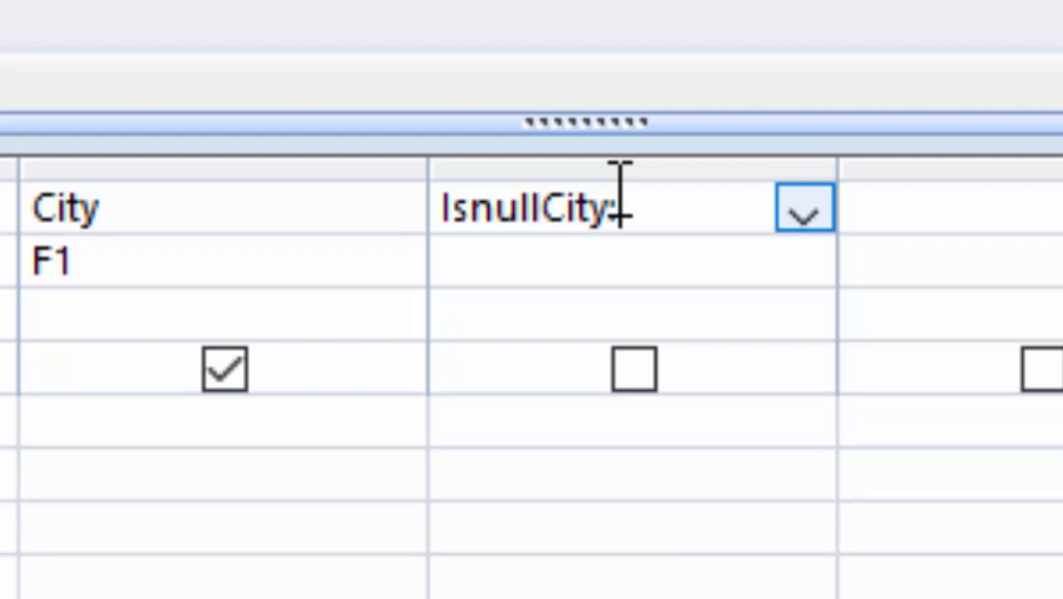
pyautogui.write('iif')
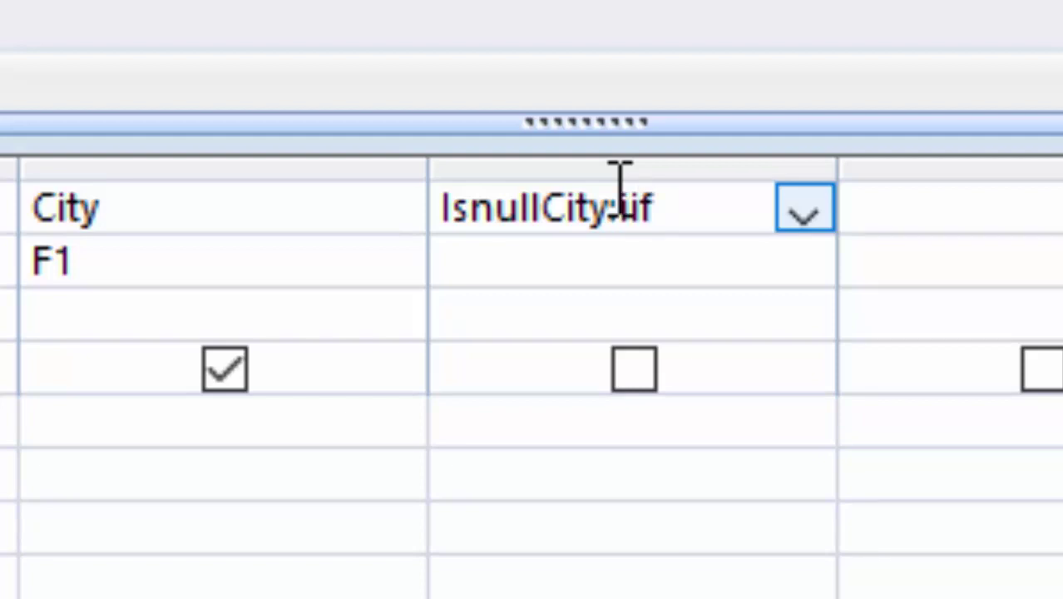
pyautogui.write('(')
pyautogui.write('is')
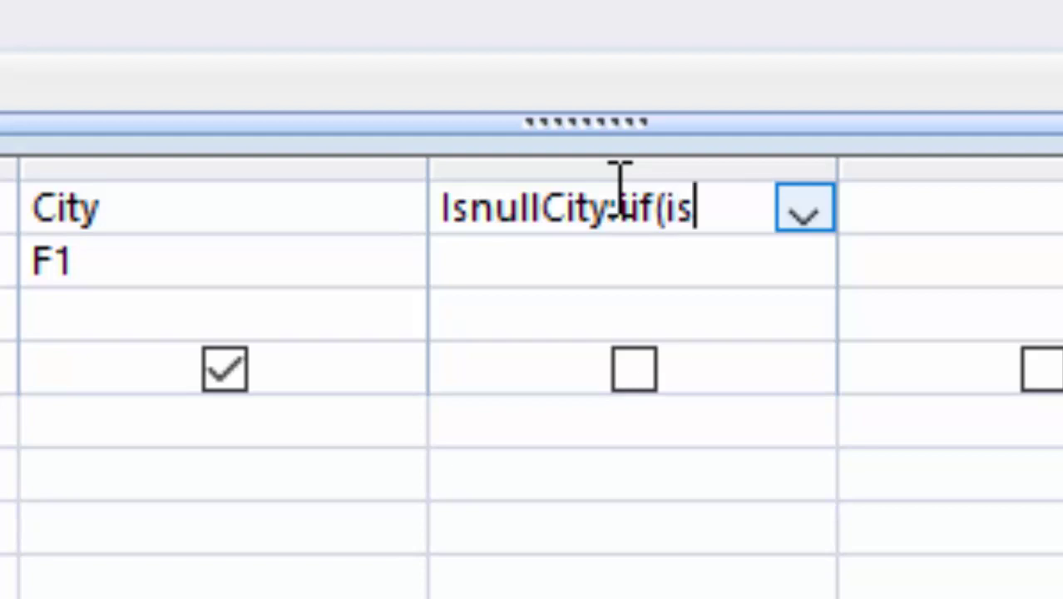
pyautogui.write('null(')
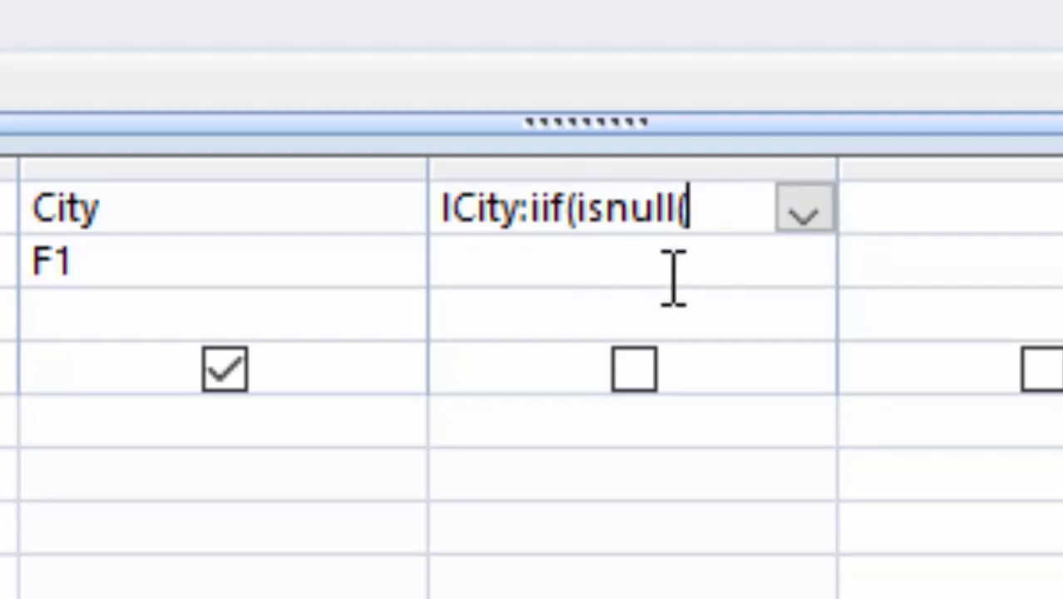
pyautogui.write('[C')
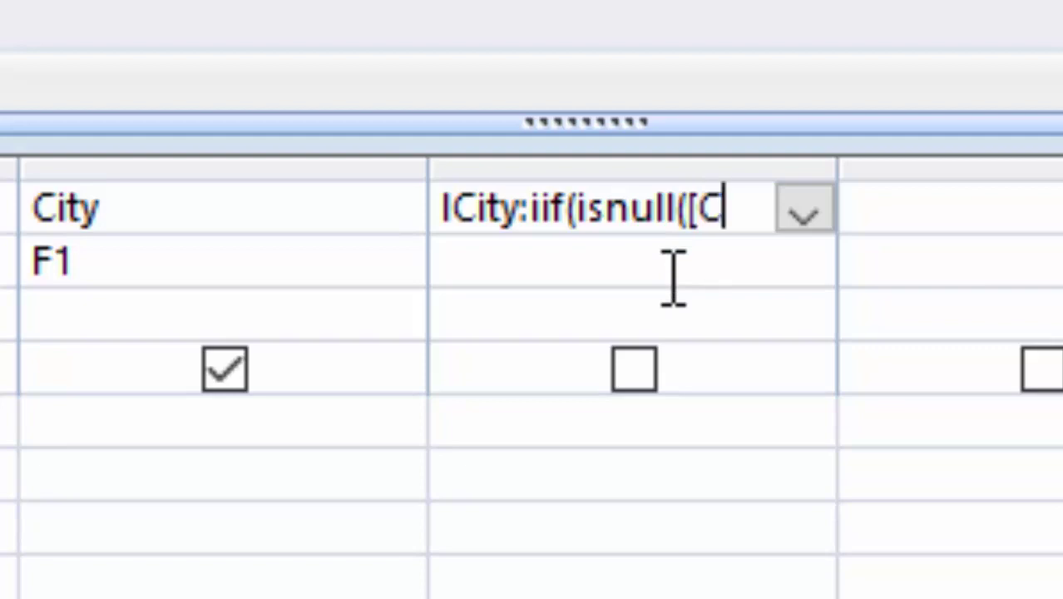
pyautogui.write('ity]')
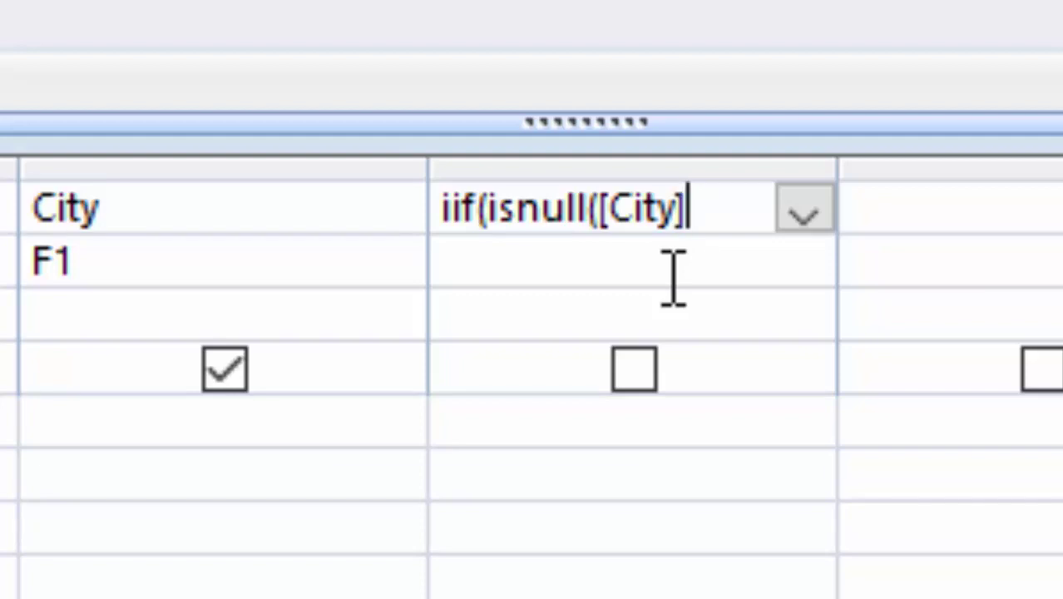
pyautogui.write(')')
pyautogui.write(',')
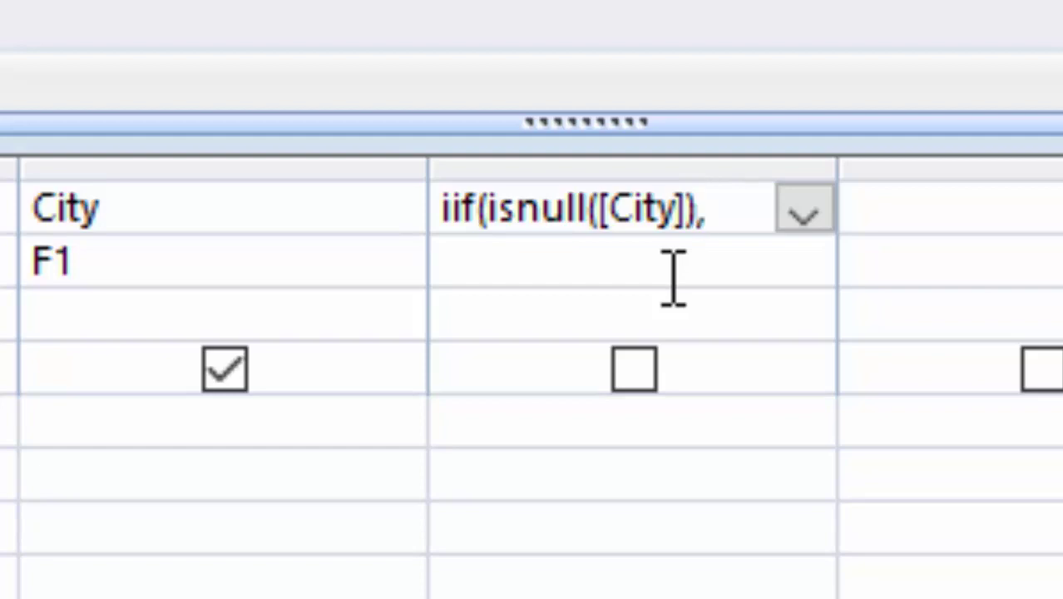
pyautogui.write('"')
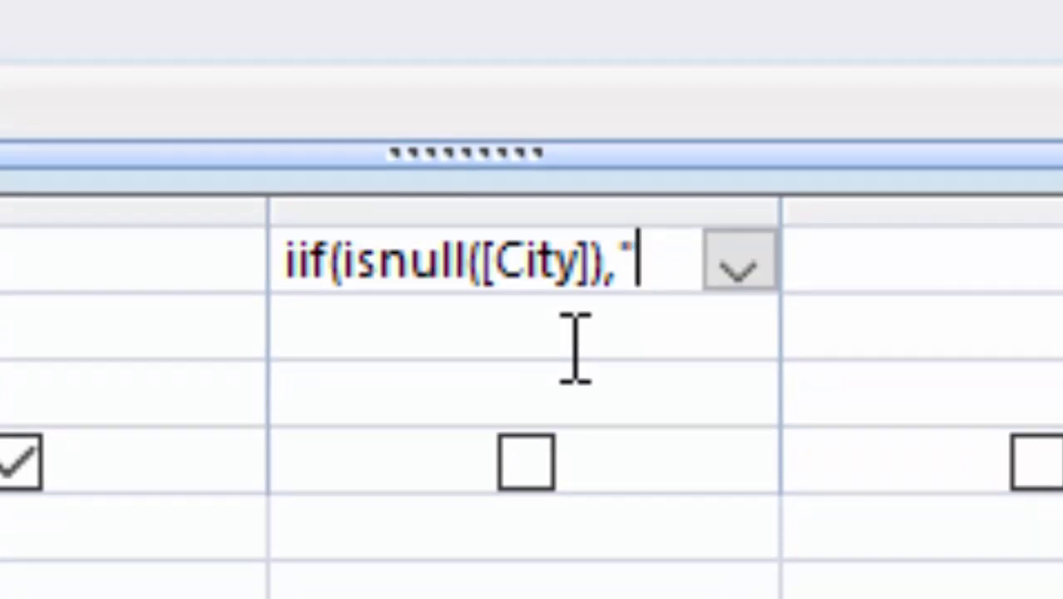
pyautogui.write('P')
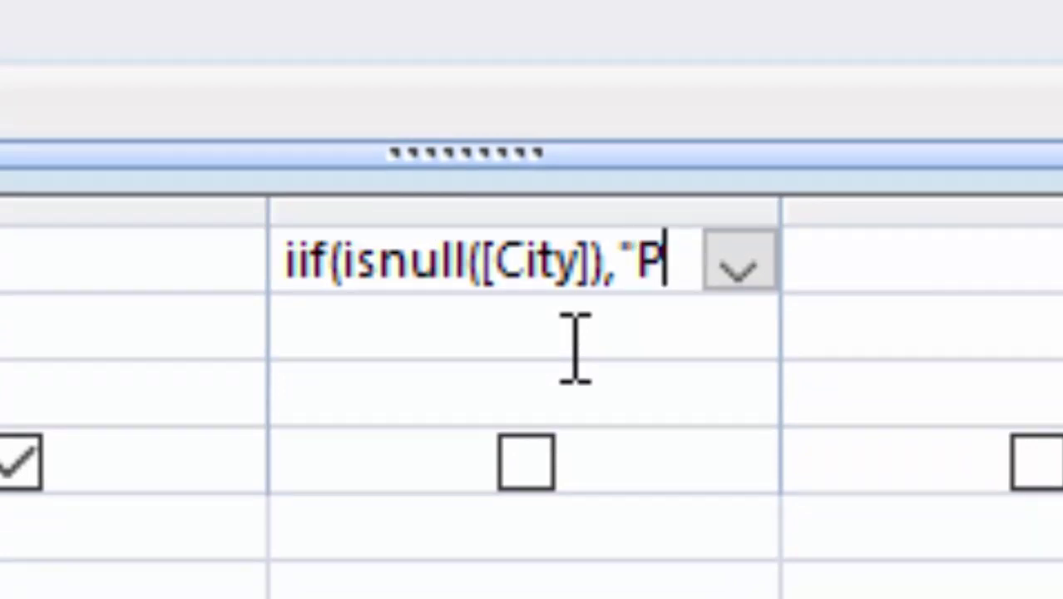
pyautogui.write('lz w')
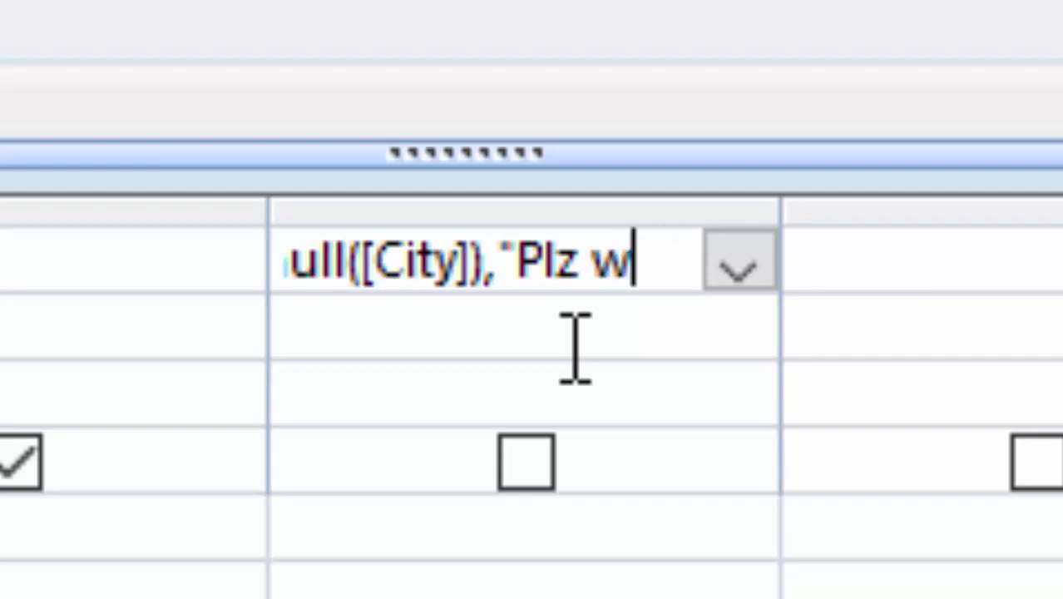
pyautogui.write('rite ')
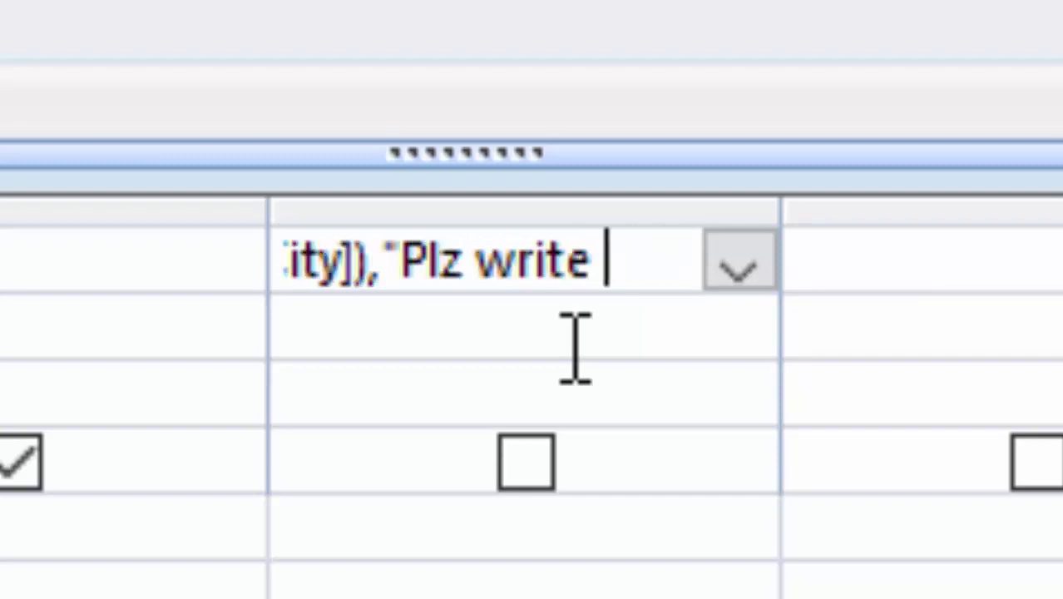
pyautogui.write('the na')
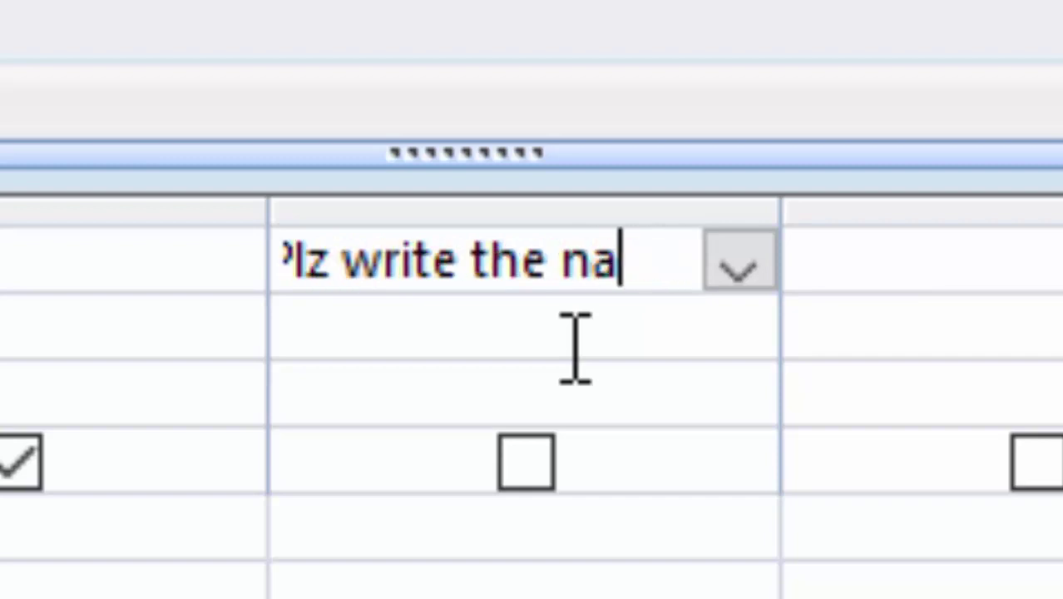
pyautogui.write('me of ')
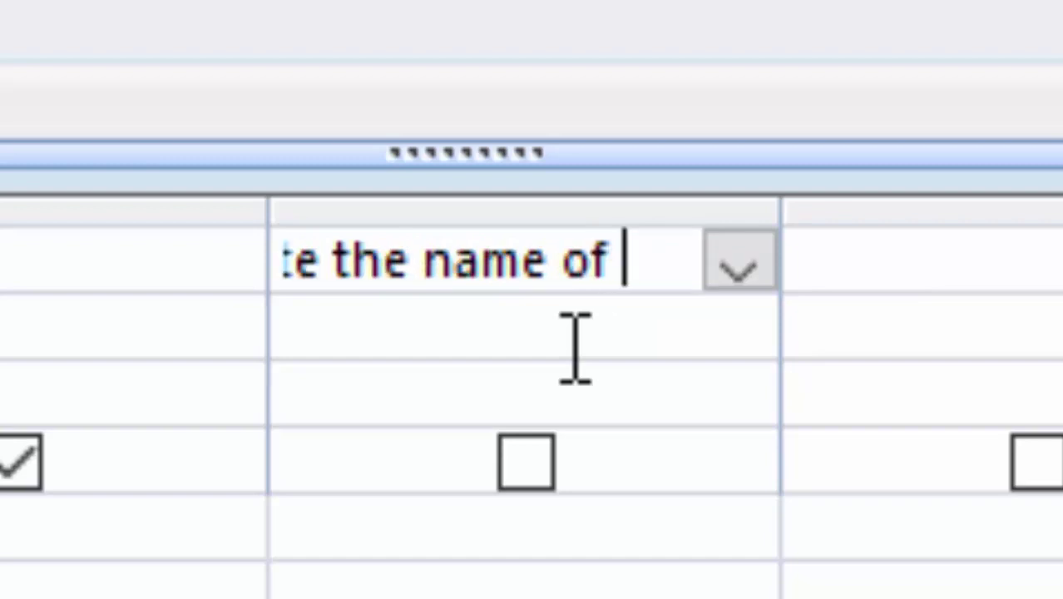
pyautogui.write('city"')
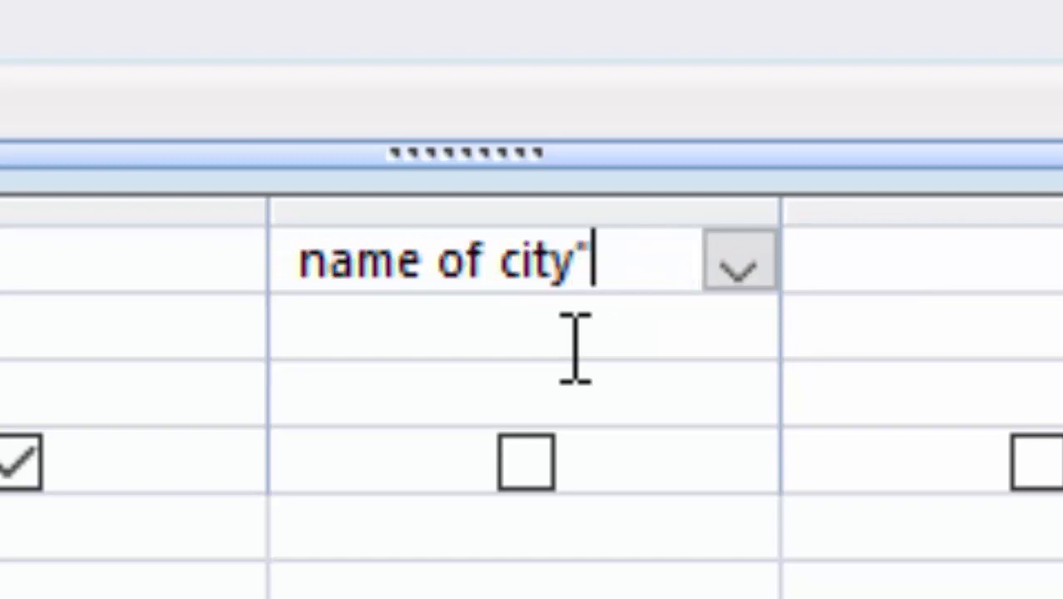
pyautogui.write(',')
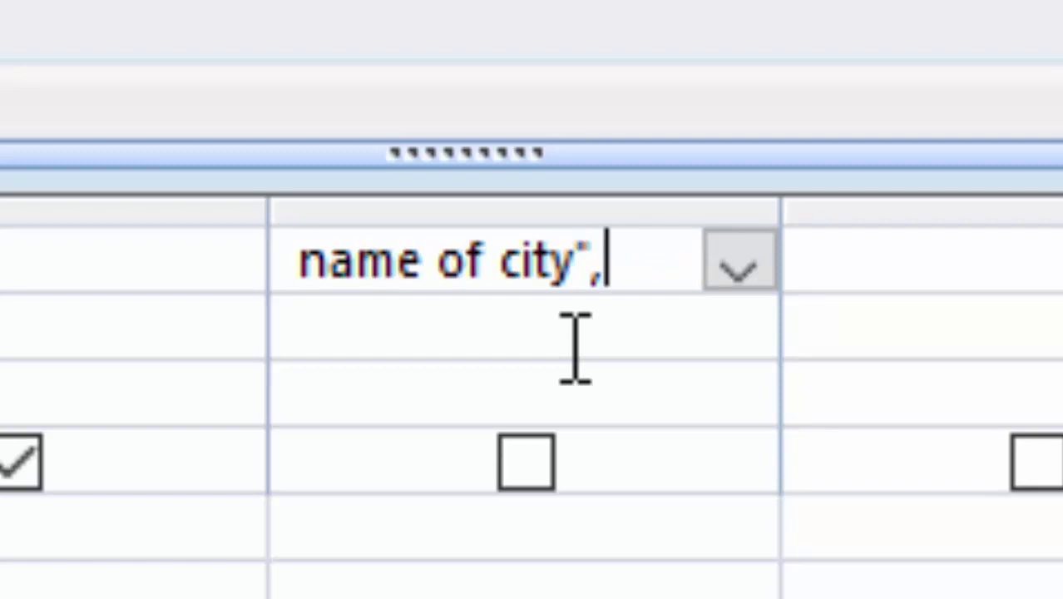
pyautogui.write('"')
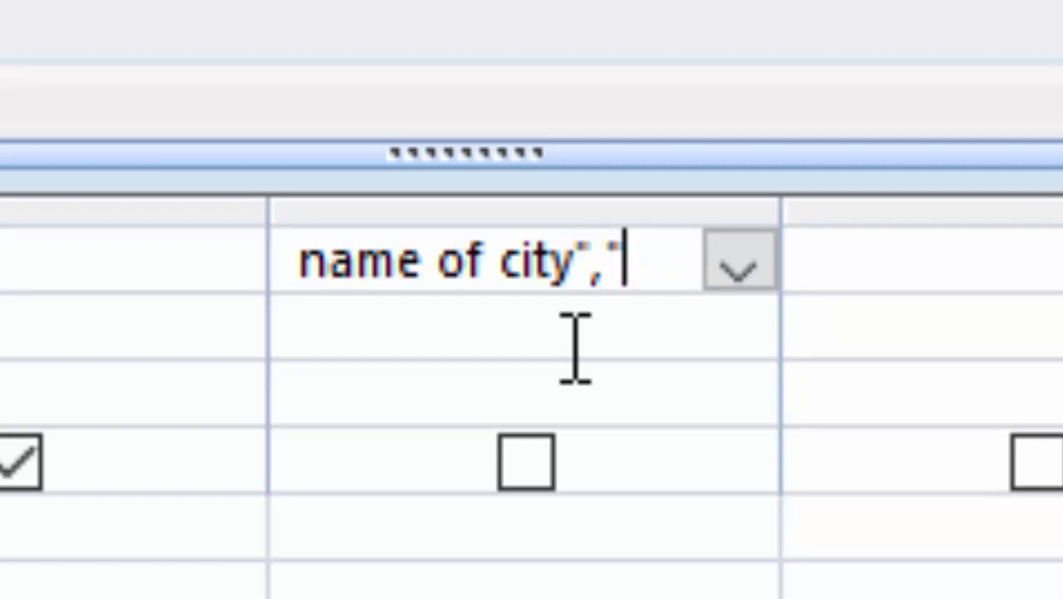
pyautogui.write('O')
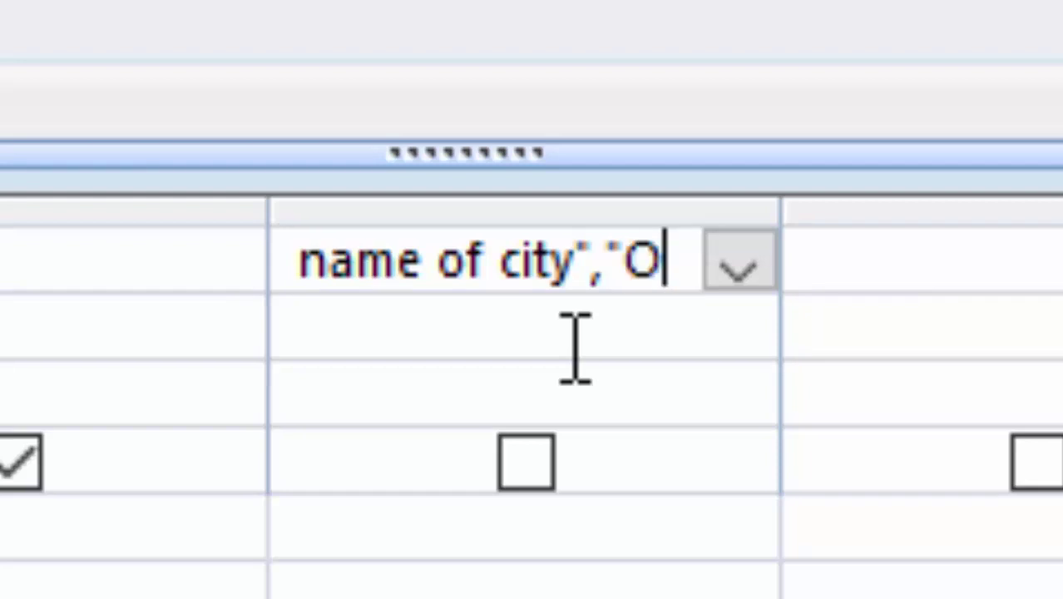
pyautogui.write('kay ')
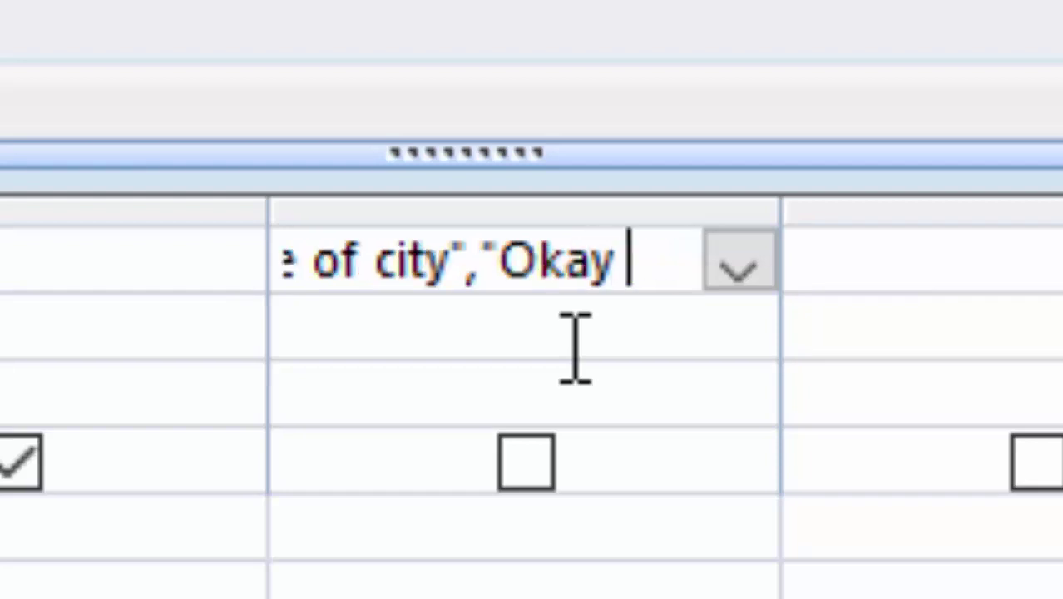
pyautogui.write('every')
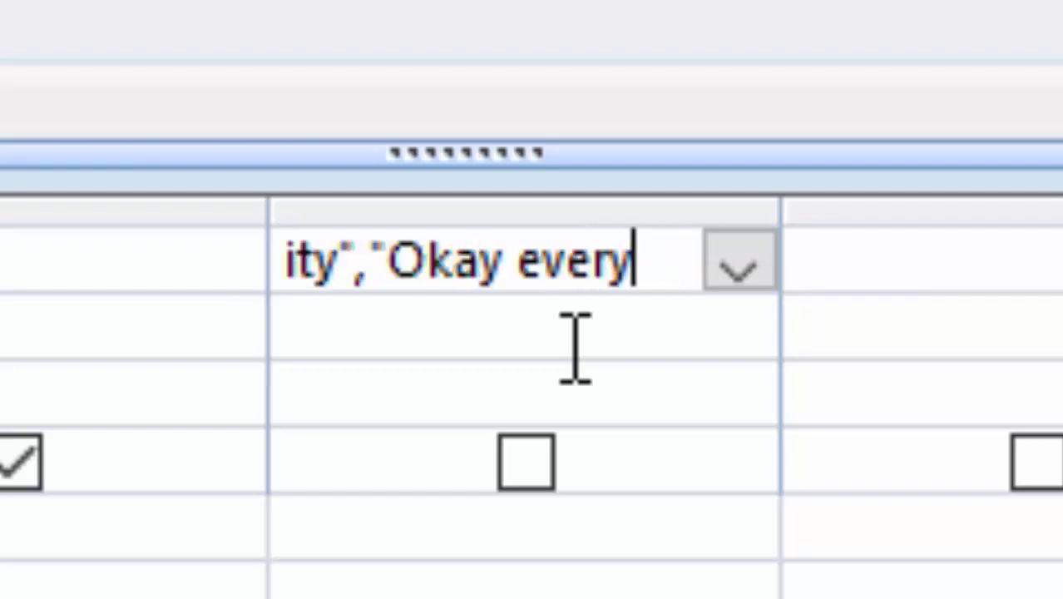
pyautogui.write(' thing')
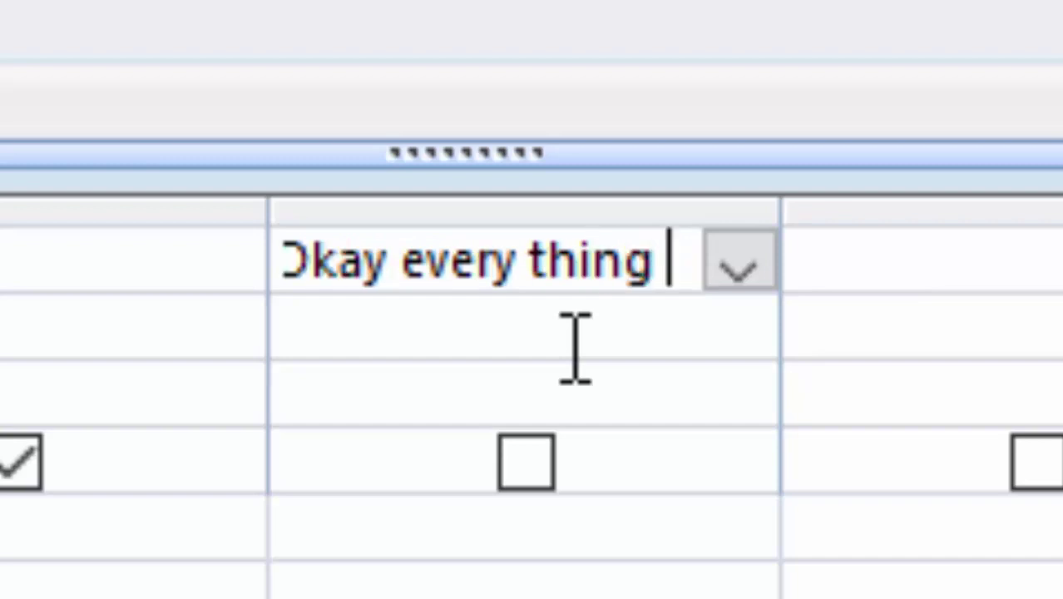
pyautogui.write(' is g')
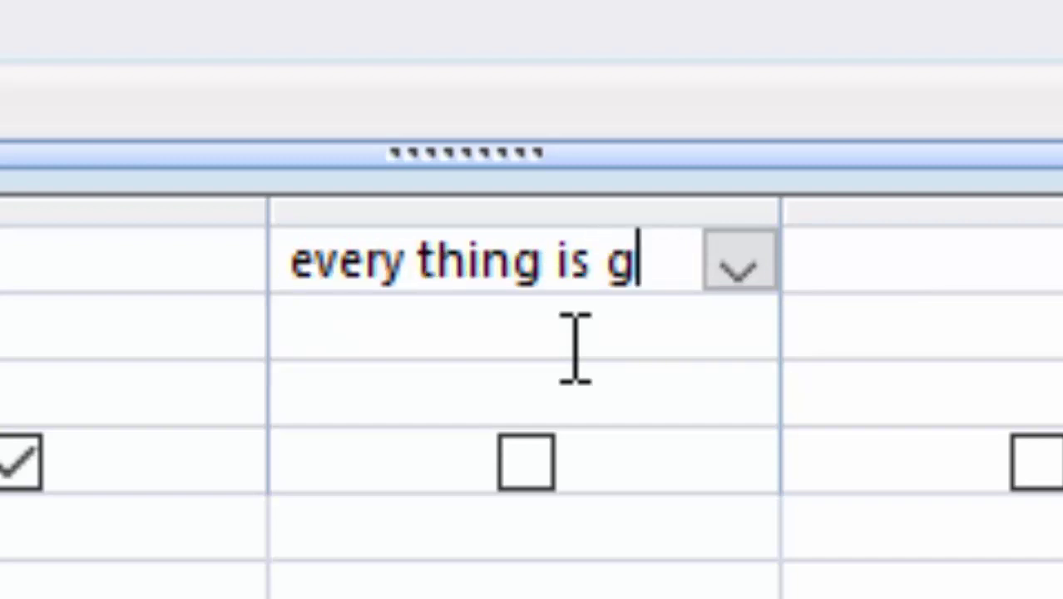
pyautogui.write('ood")')
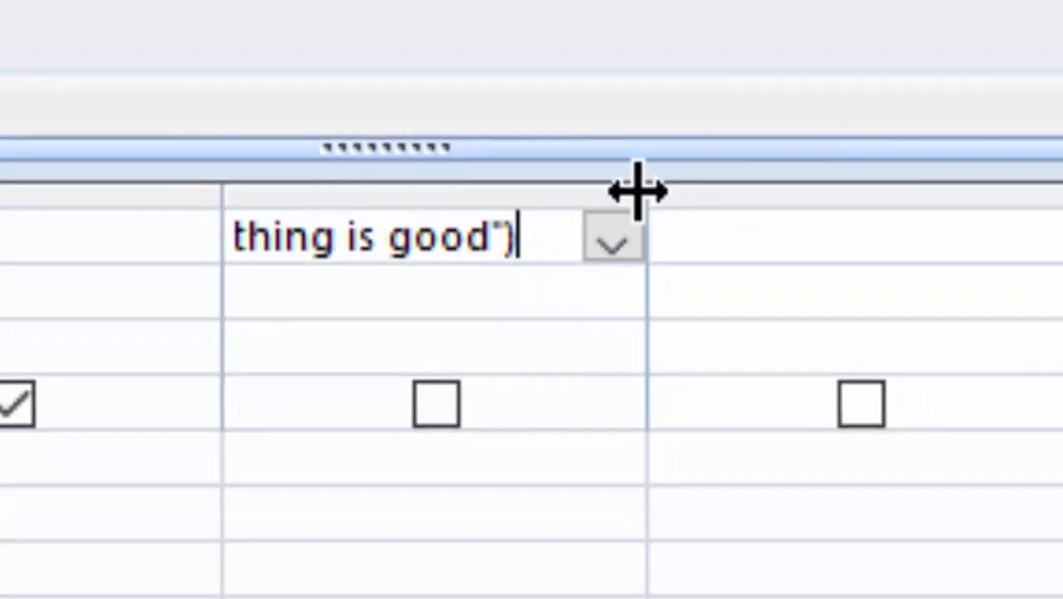
# Widen the IsnullCity column in the design grid to show the full iif formula
pyautogui.moveTo(451, 169)
pyautogui.mouseDown()
pyautogui.moveTo(625, 256)
pyautogui.moveTo(679, 268)
pyautogui.moveTo(1046, 423)
pyautogui.mouseUp()
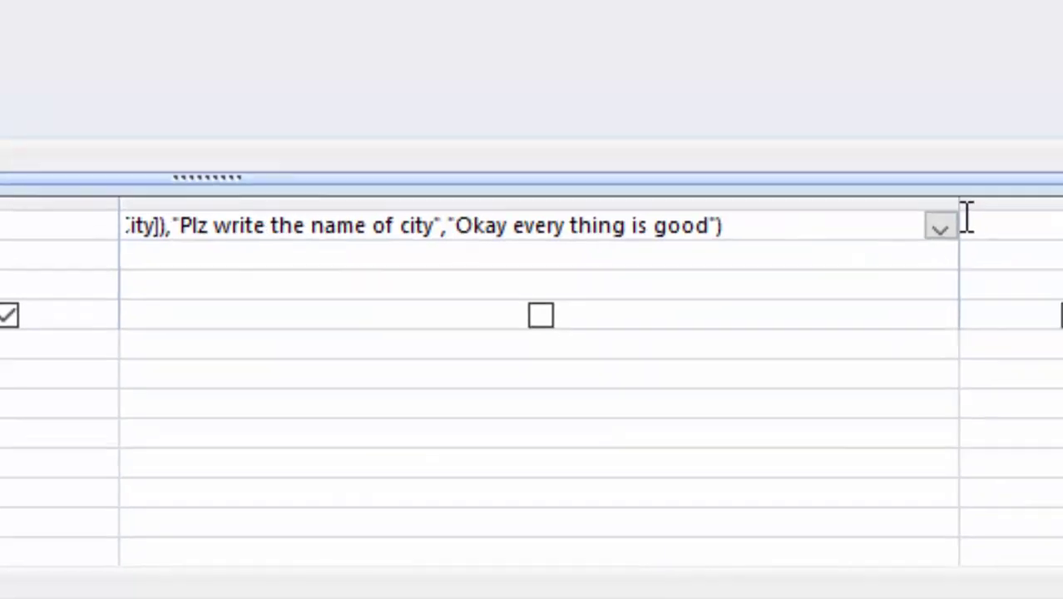
pyautogui.moveTo(898, 230)
pyautogui.mouseDown()
pyautogui.moveTo(963, 308)
pyautogui.moveTo(1011, 333)
pyautogui.mouseUp()
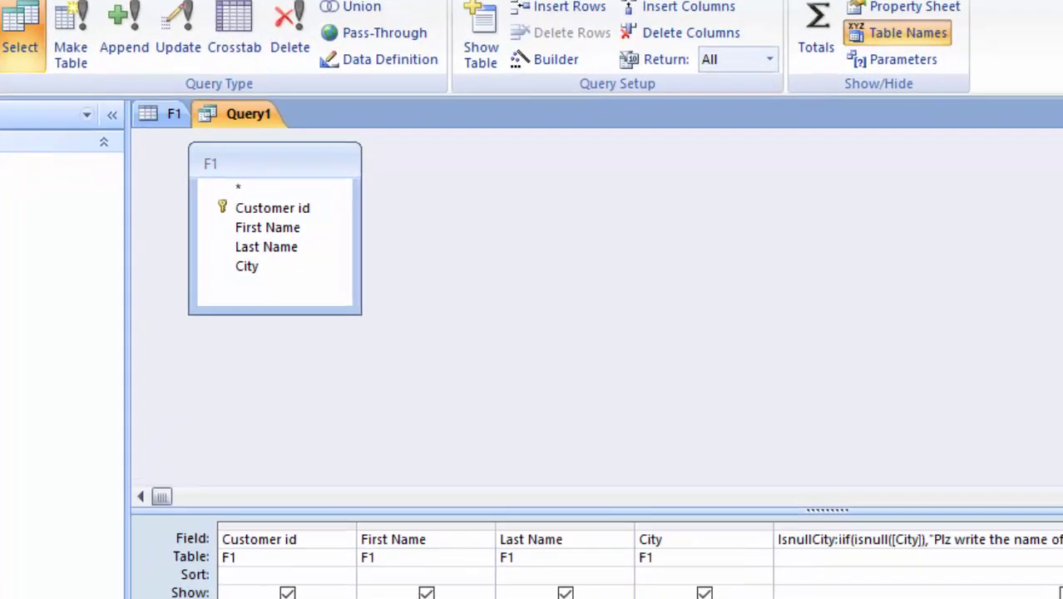
# Run Query1 and auto-fit the IsnullCity column to its full message text
pyautogui.click(2, 33)
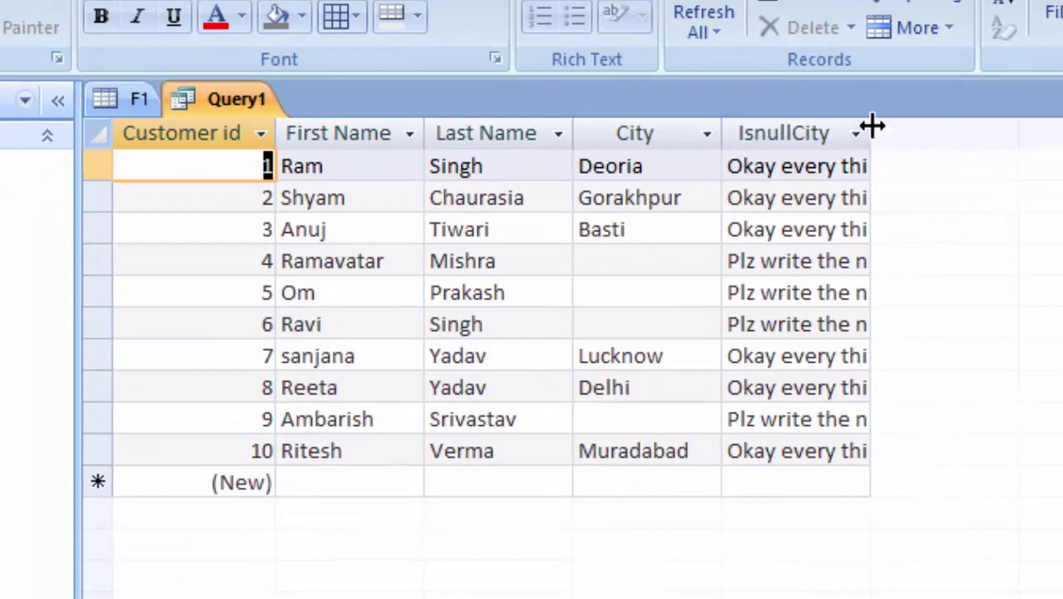
pyautogui.doubleClick(871, 127)
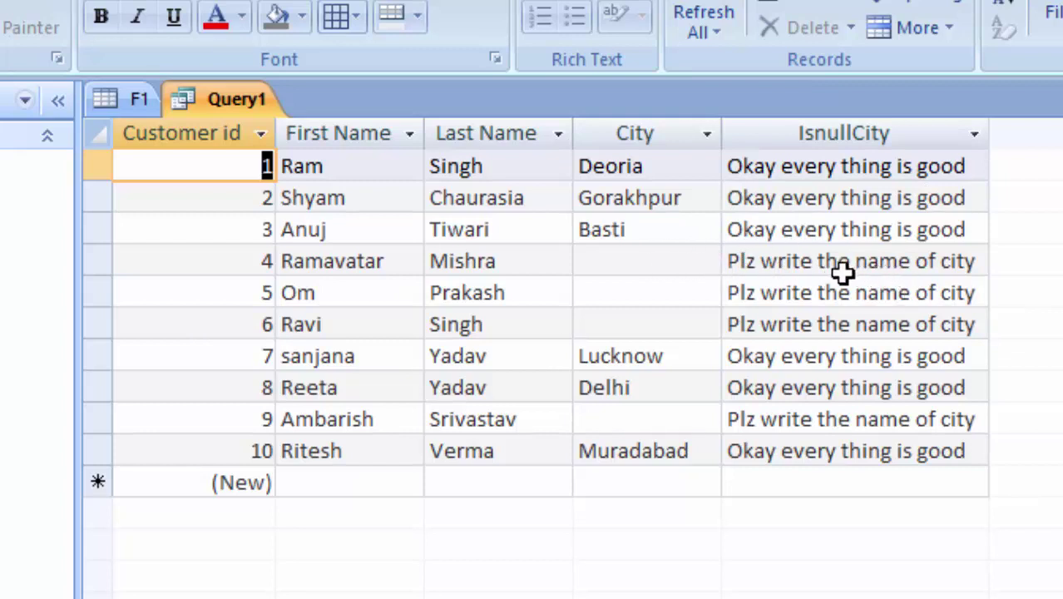
# Enter Deoria as record 4's City and move to its IsnullCity cell
pyautogui.click(654, 263)
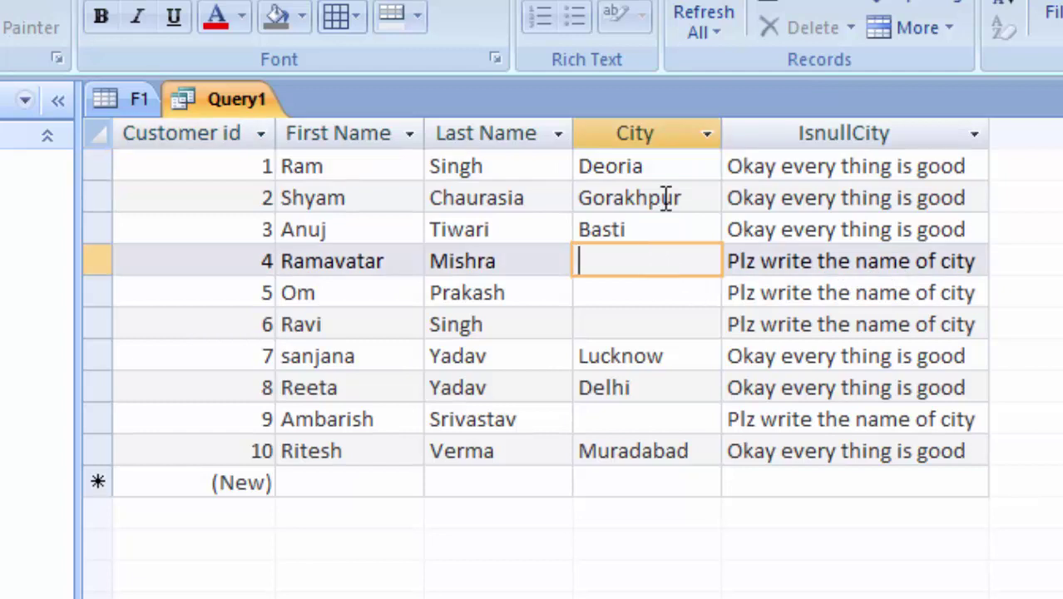
pyautogui.write('Deo')
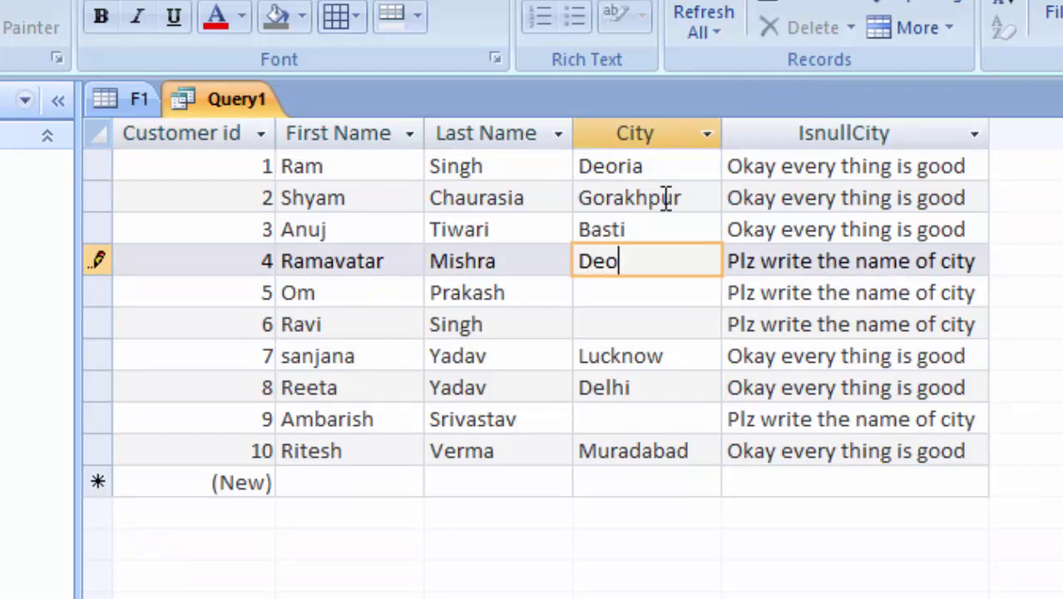
pyautogui.write('ria')
pyautogui.press('Tab')
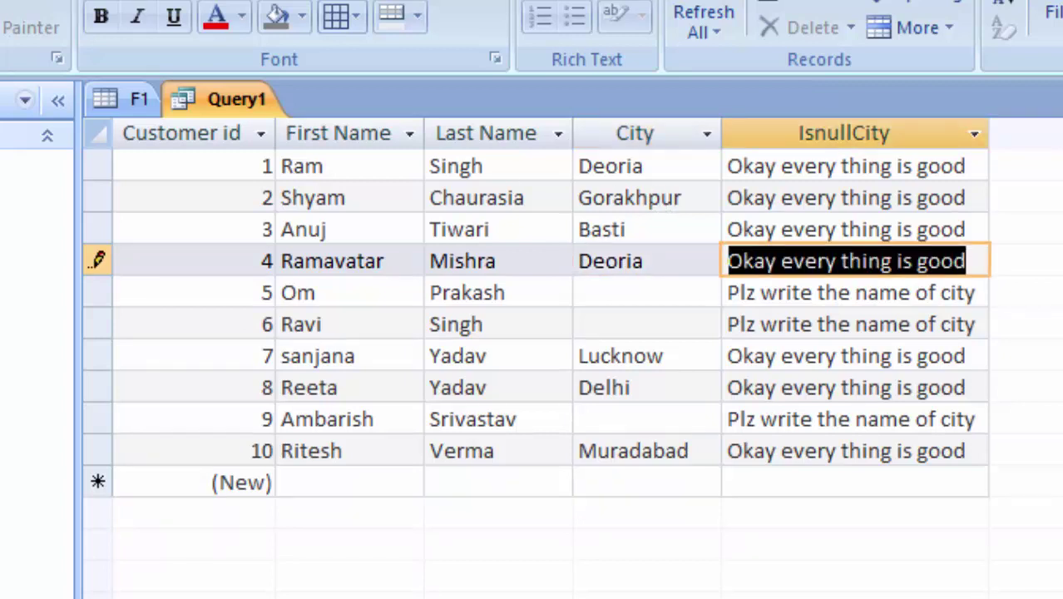